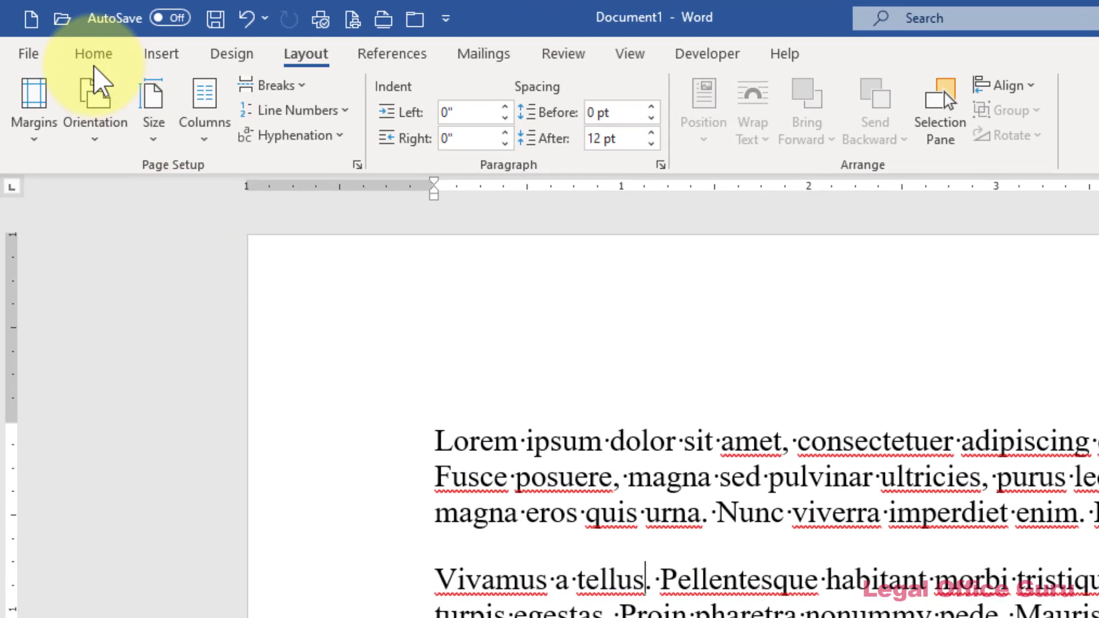
# Look through the Home tab's line spacing choices and Paragraph dialog, closing without changes.
pyautogui.click(50, 32)
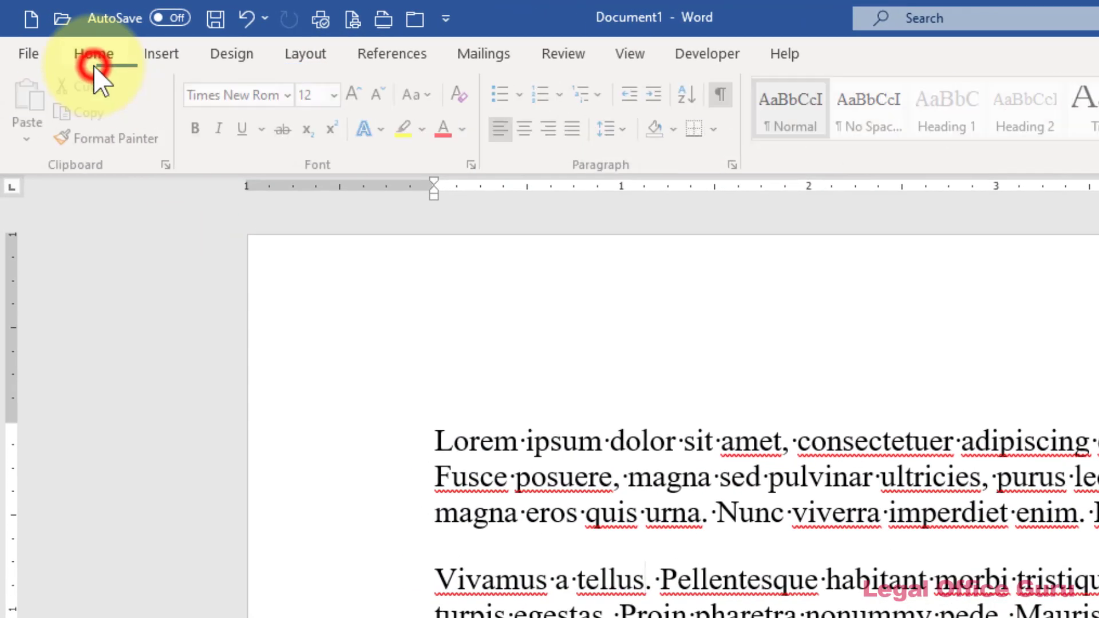
pyautogui.click(627, 130)
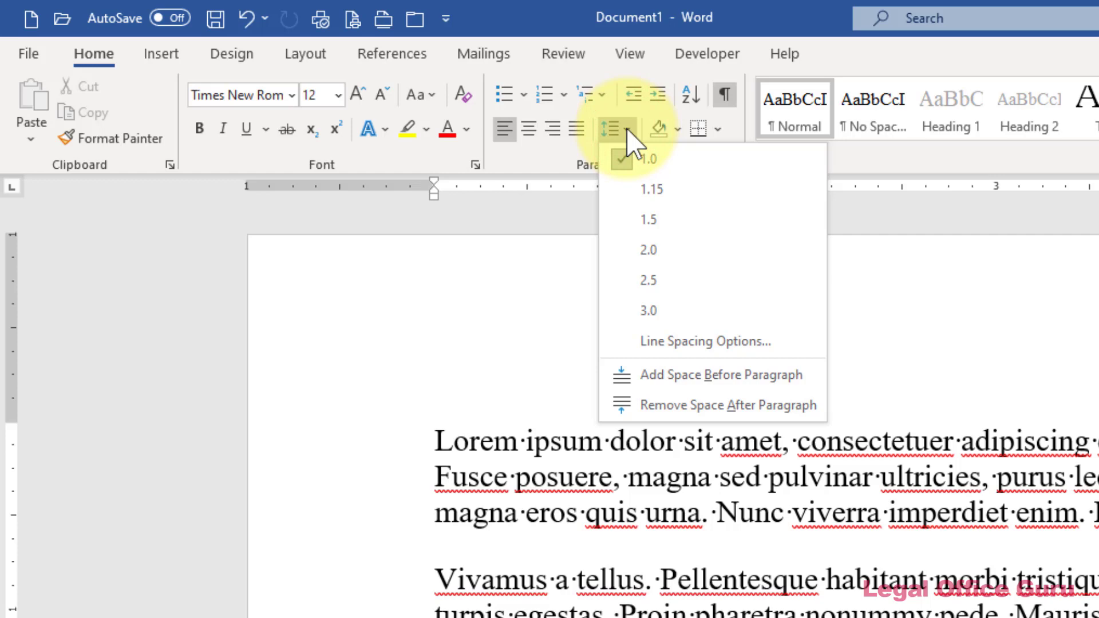
pyautogui.click(517, 331)
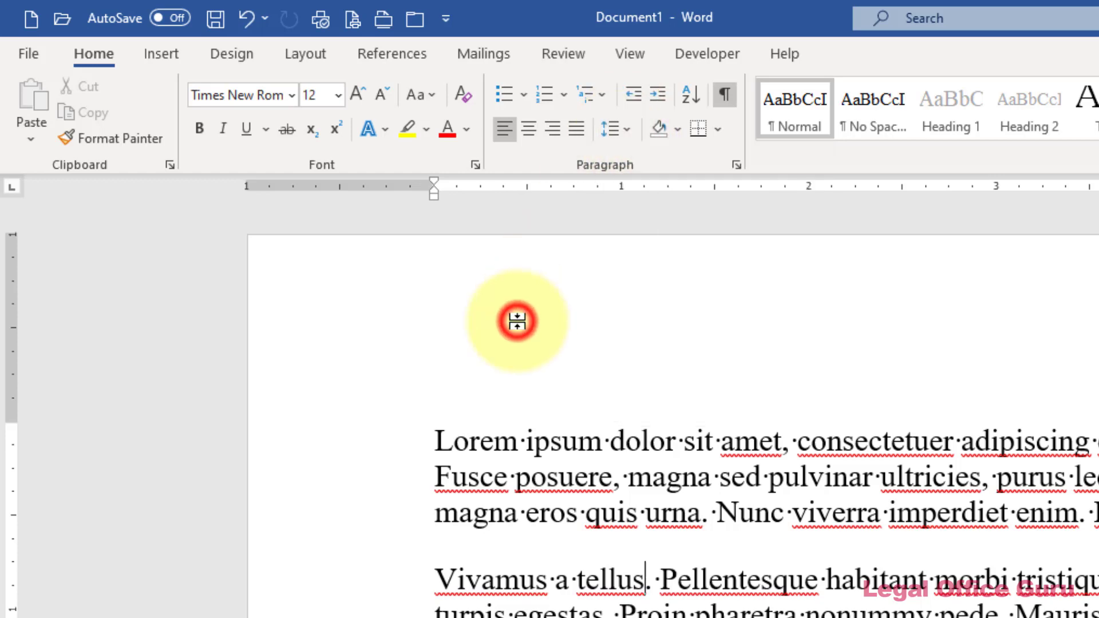
pyautogui.click(732, 165)
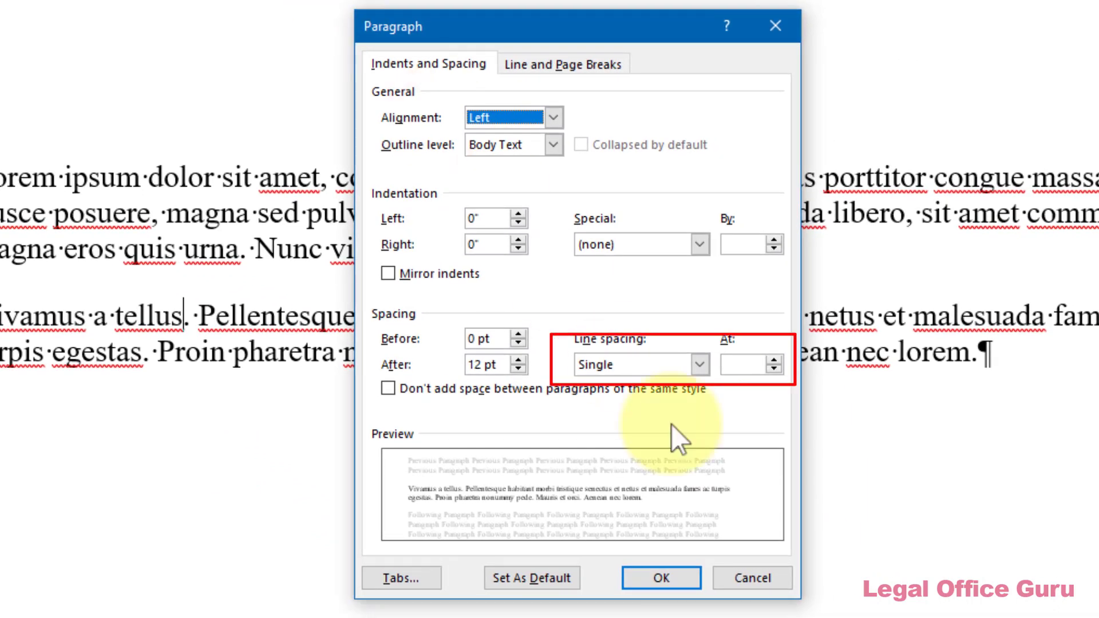
pyautogui.click(759, 577)
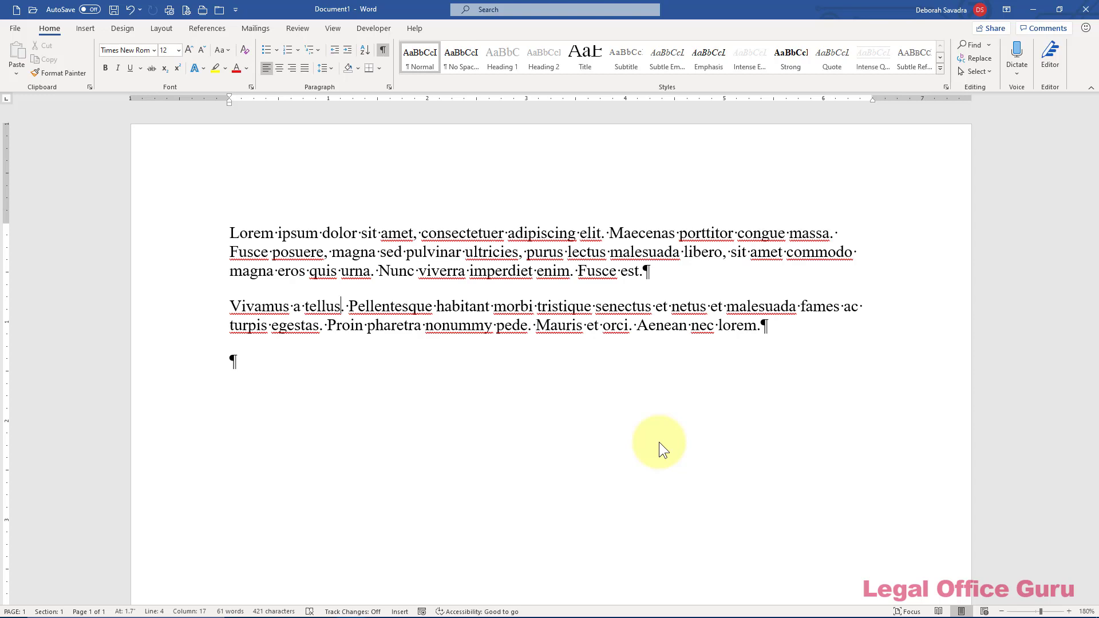
# Select all the text, apply single line spacing with Ctrl+1, and confirm Single in the Paragraph dialog.
pyautogui.hotkey('ctrl', 'a')
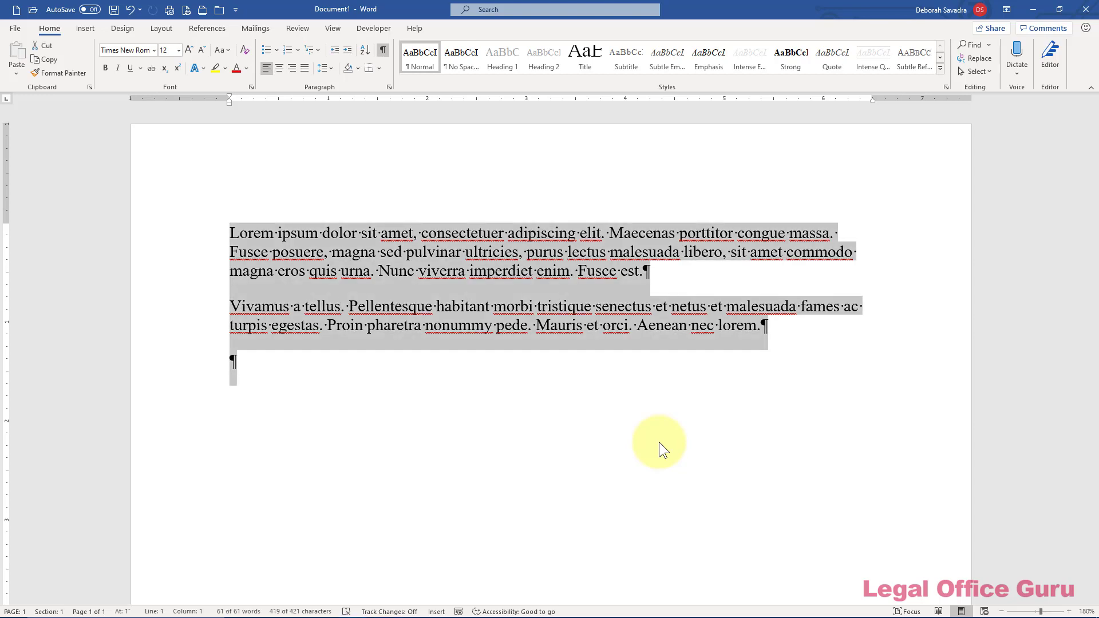
pyautogui.hotkey('ctrl', '1')
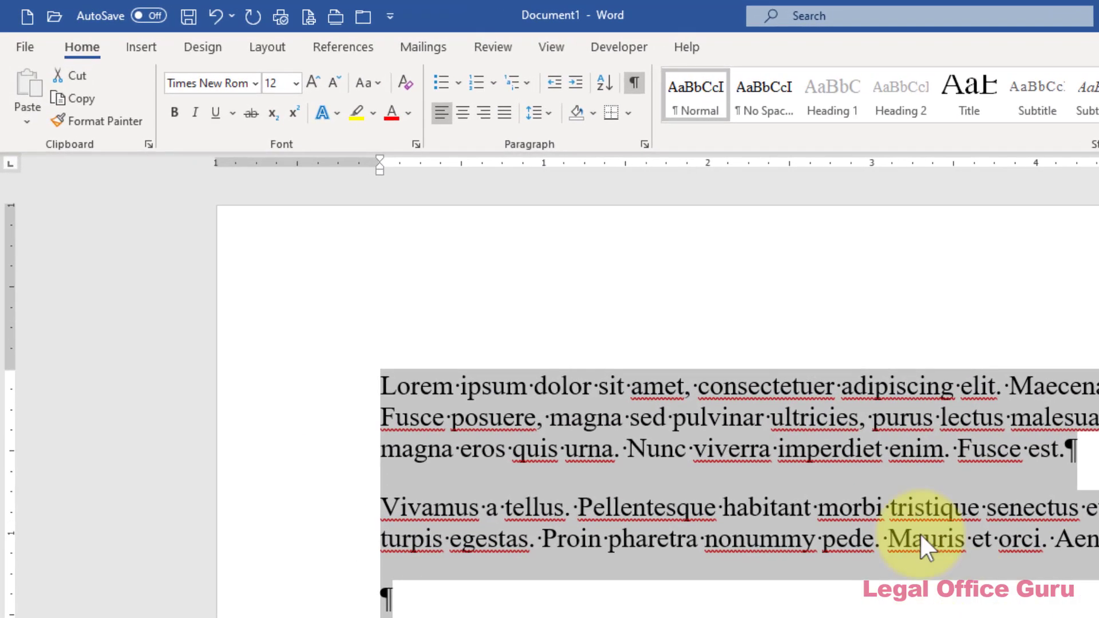
pyautogui.click(330, 68)
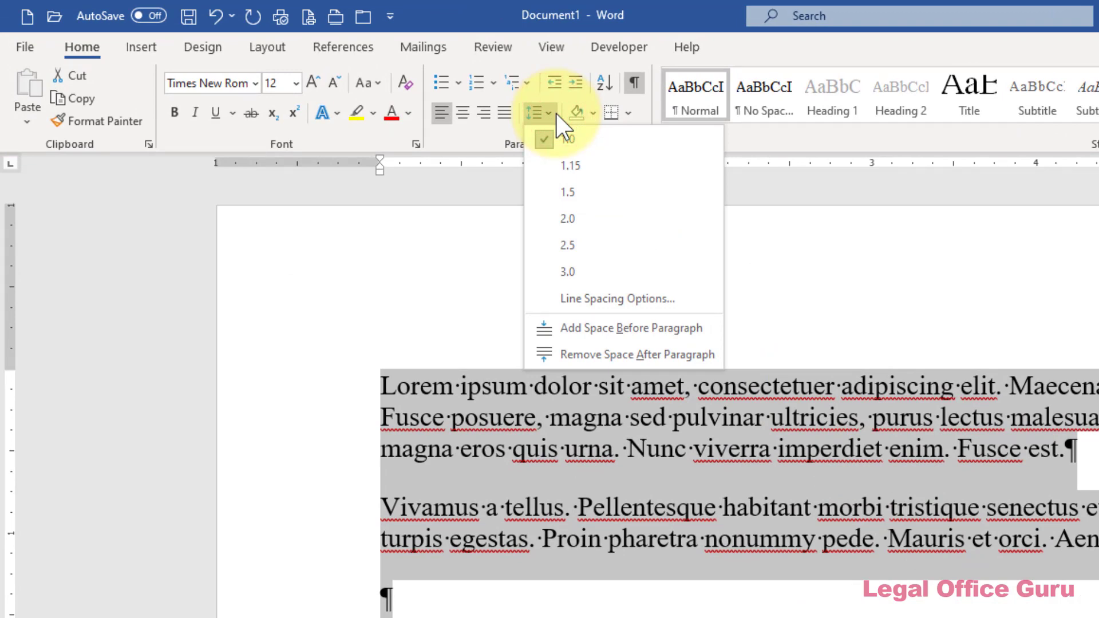
pyautogui.click(769, 363)
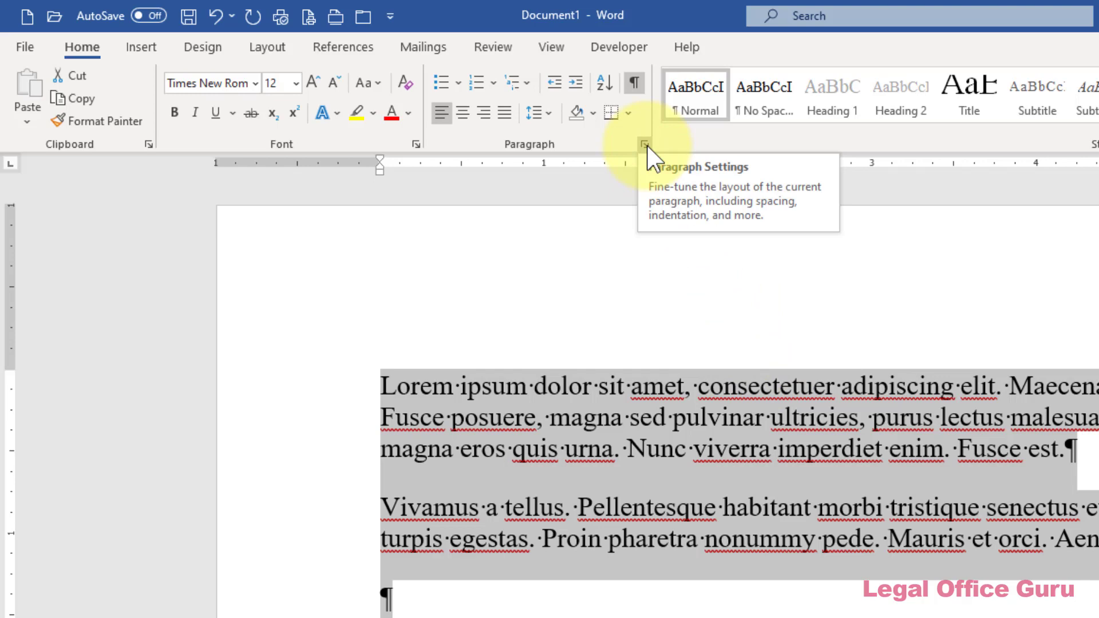
pyautogui.click(646, 145)
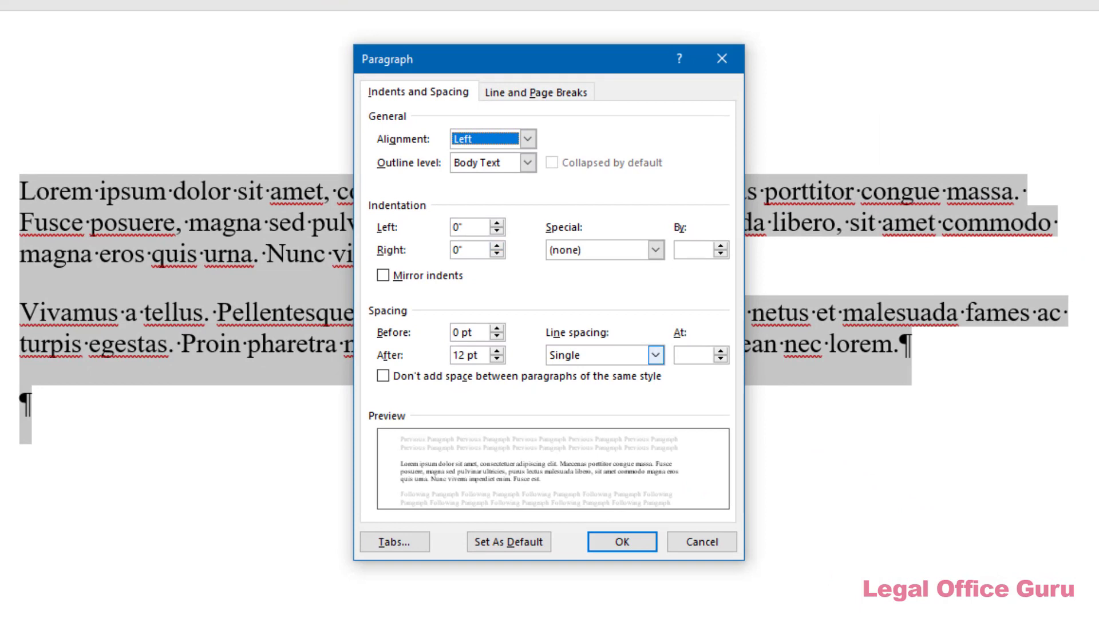
pyautogui.click(655, 356)
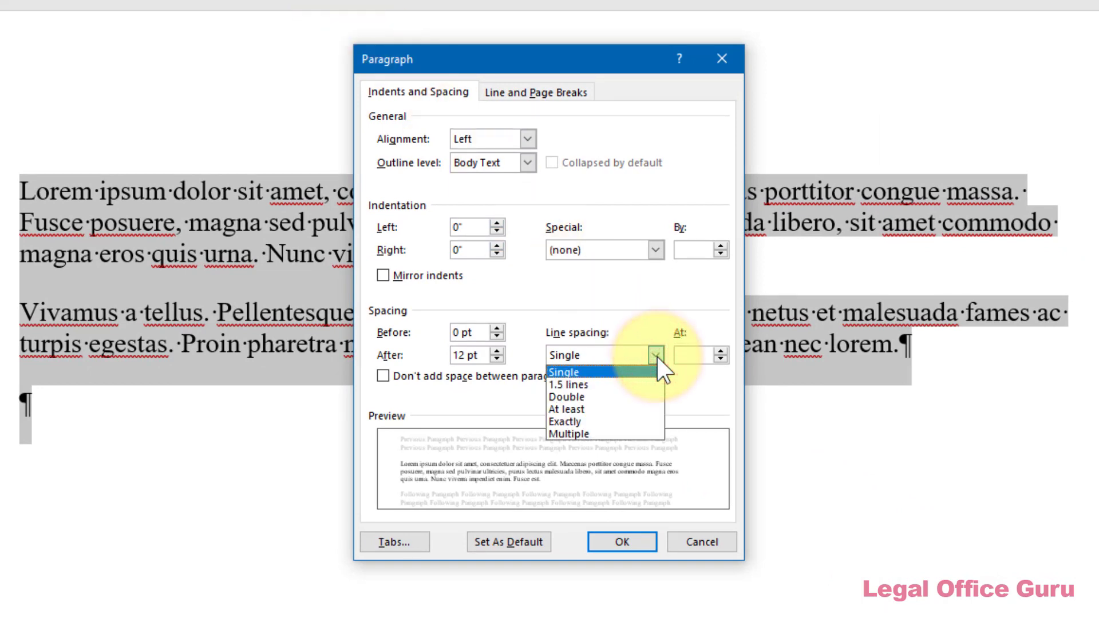
pyautogui.click(657, 356)
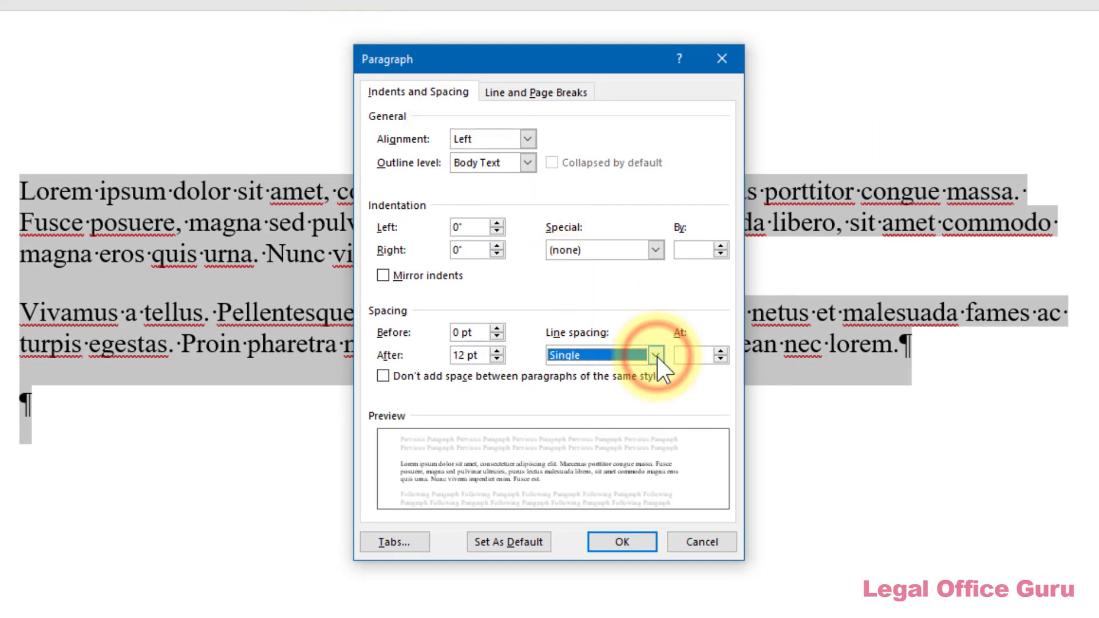
pyautogui.click(630, 543)
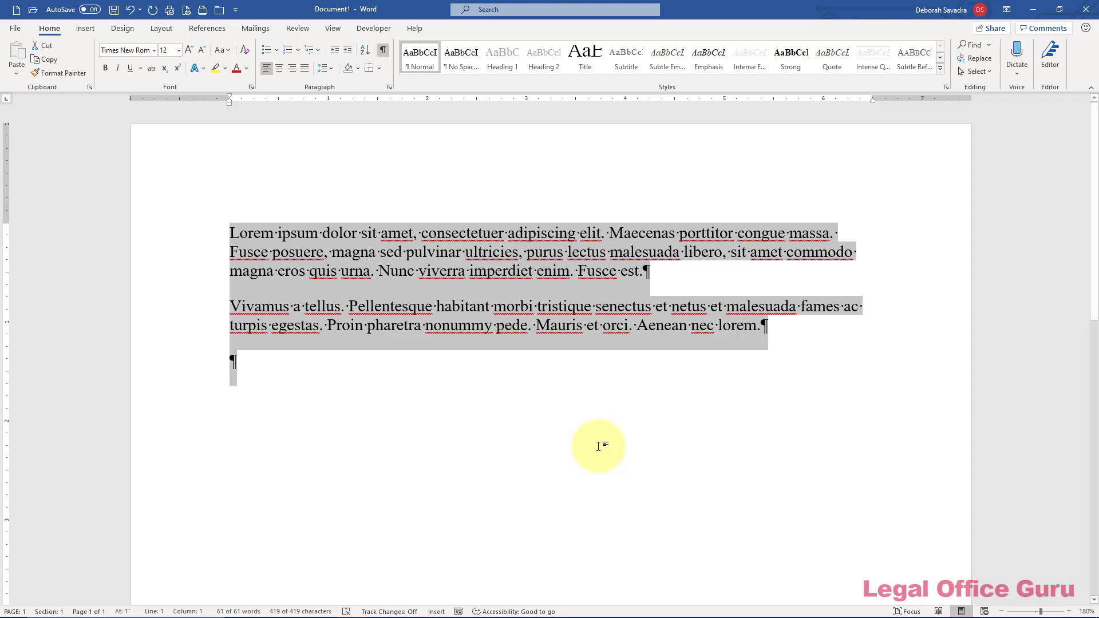
pyautogui.click(602, 325)
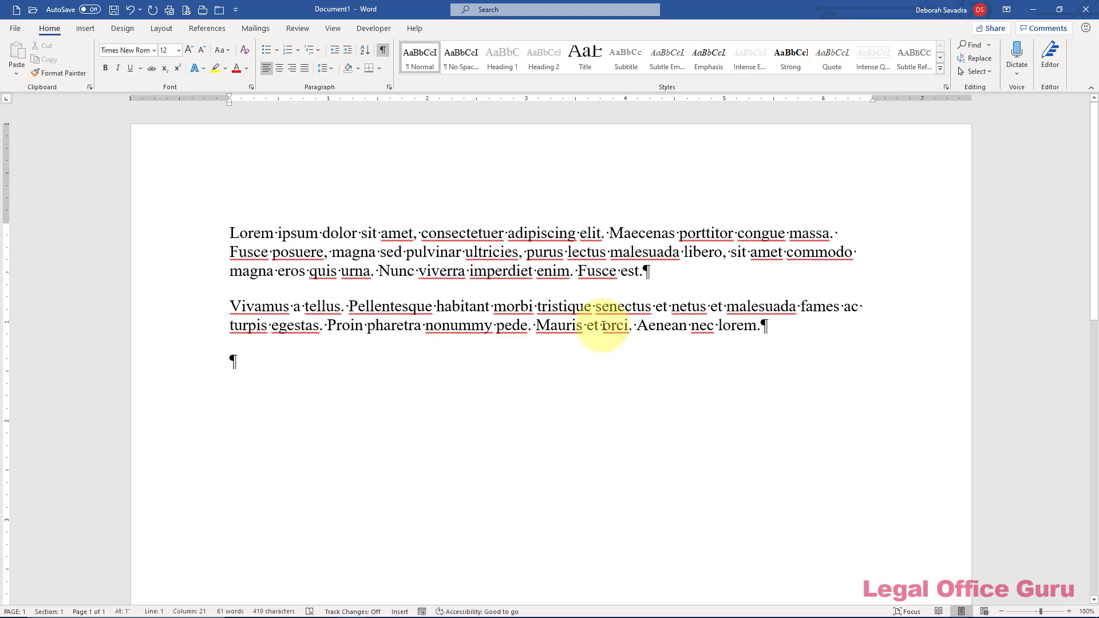
pyautogui.hotkey('ctrl', 'a')
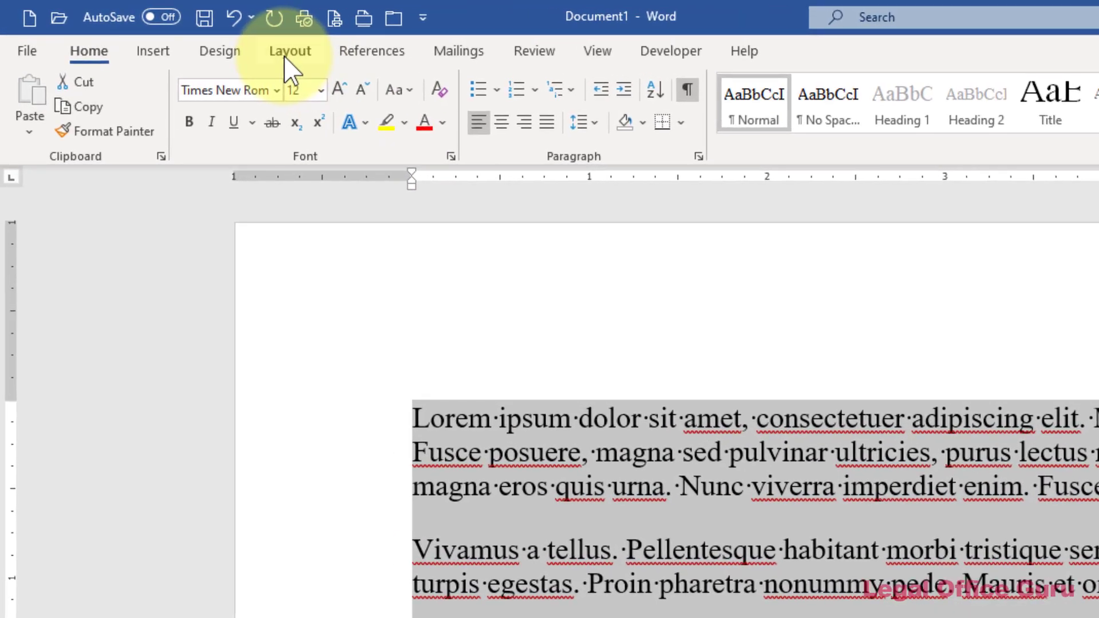
pyautogui.click(284, 57)
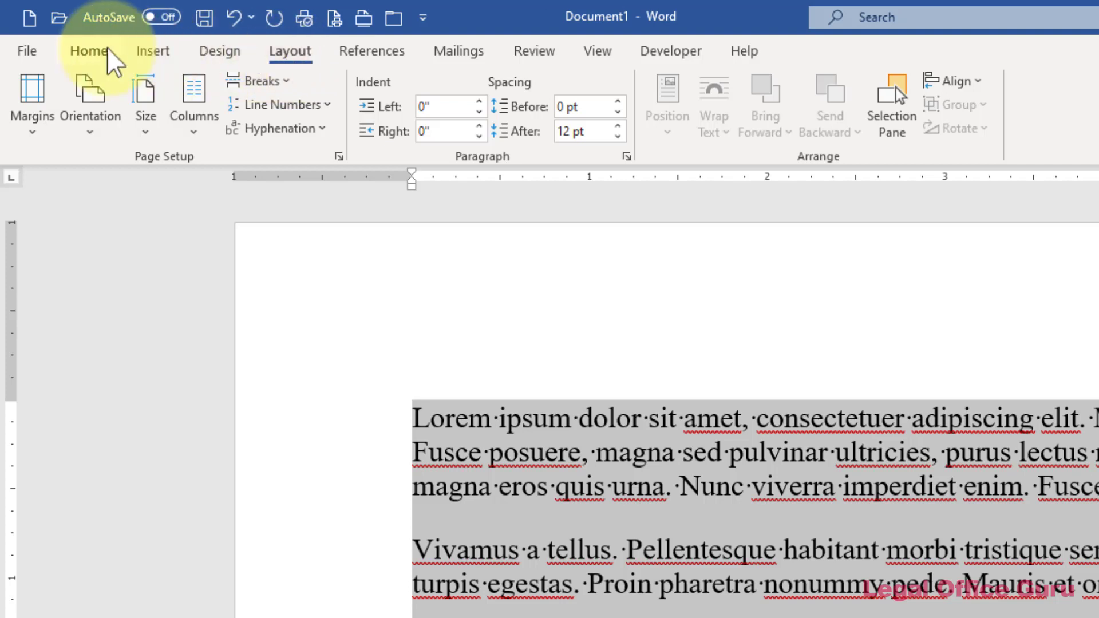
pyautogui.click(91, 54)
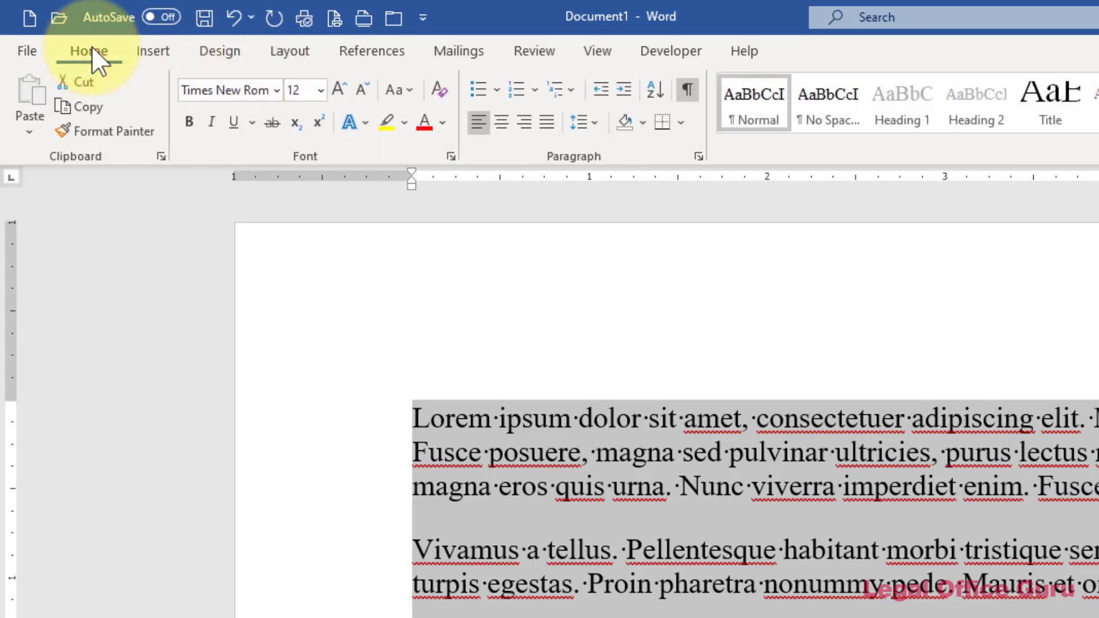
# Lower Spacing After from 12 pt to 0 pt in the Paragraph dialog.
pyautogui.click(699, 157)
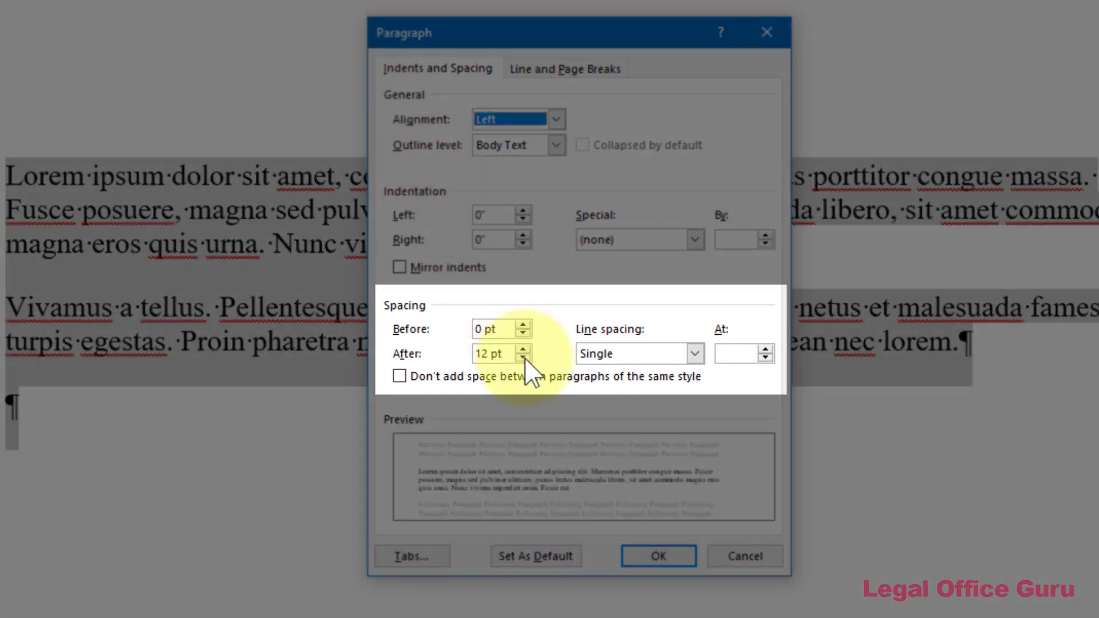
pyautogui.click(523, 357)
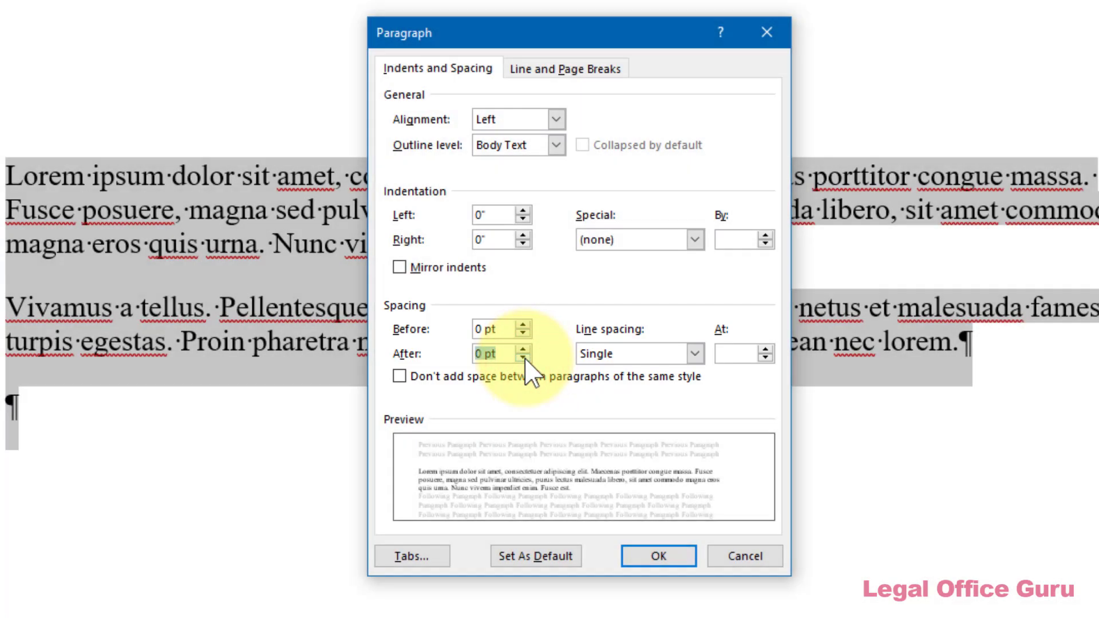
pyautogui.click(642, 560)
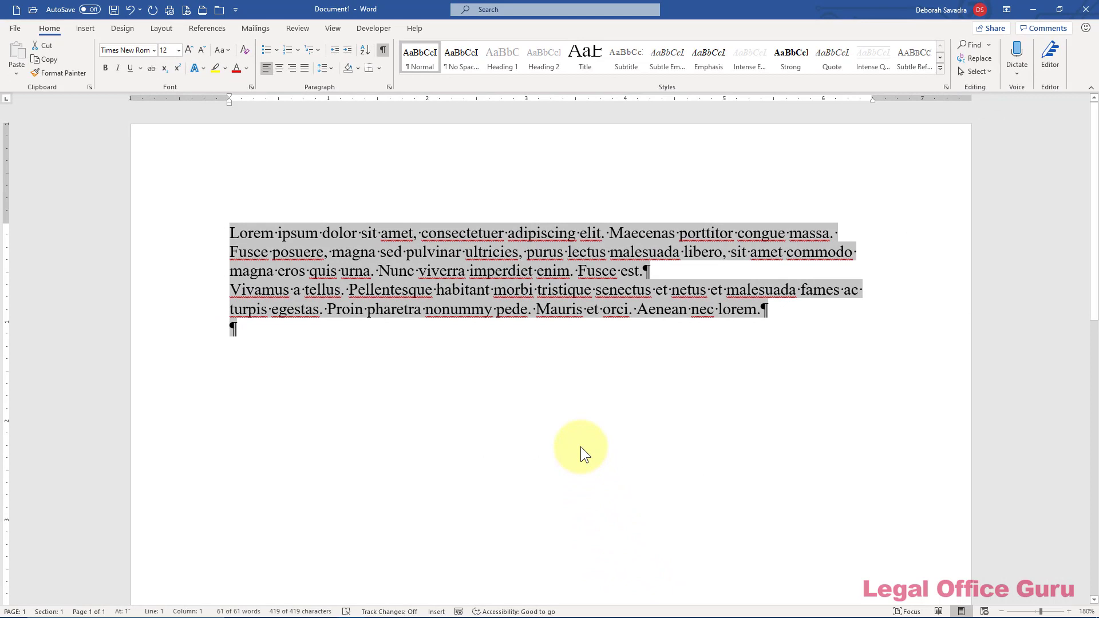
# Undo, set Layout Spacing After back to 0 pt, and add an empty paragraph below the text.
pyautogui.hotkey('ctrl', 'z')
pyautogui.click(162, 27)
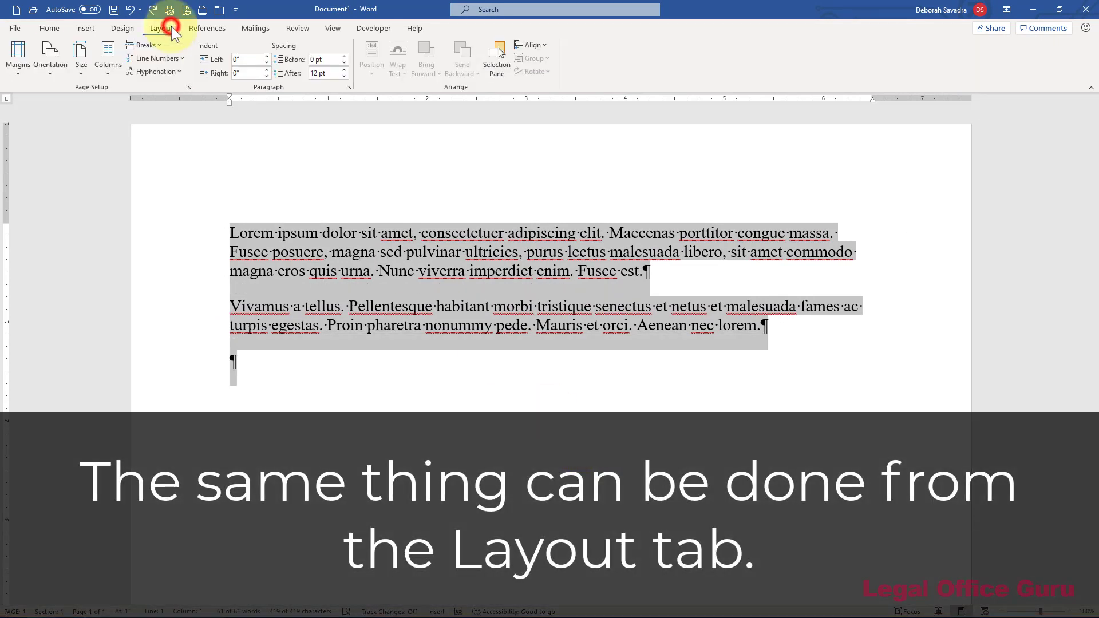
pyautogui.click(345, 77)
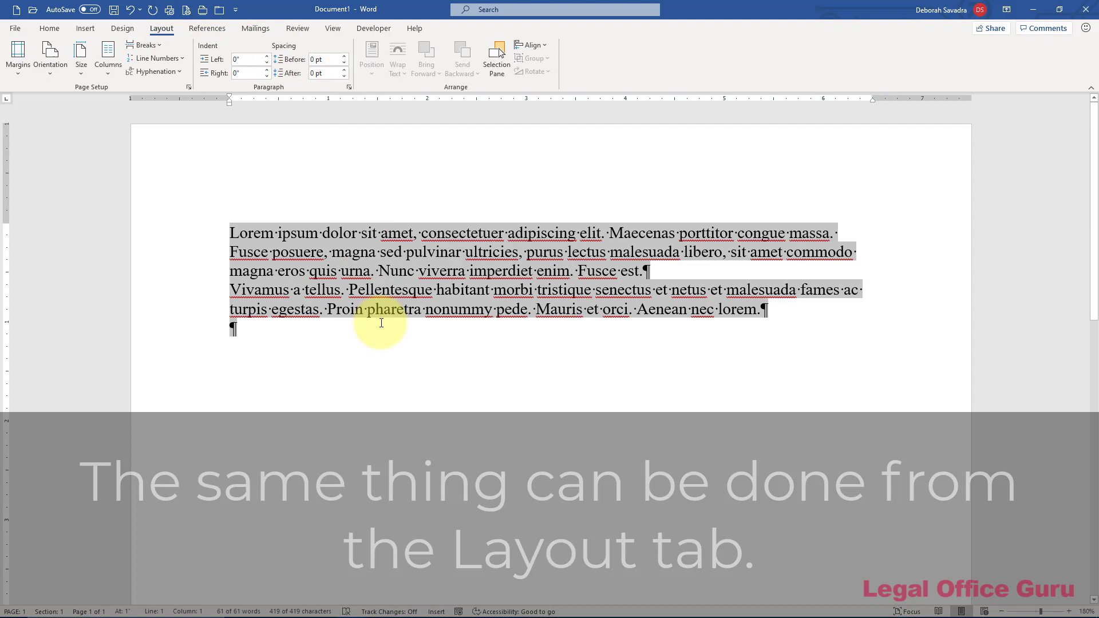
pyautogui.click(380, 323)
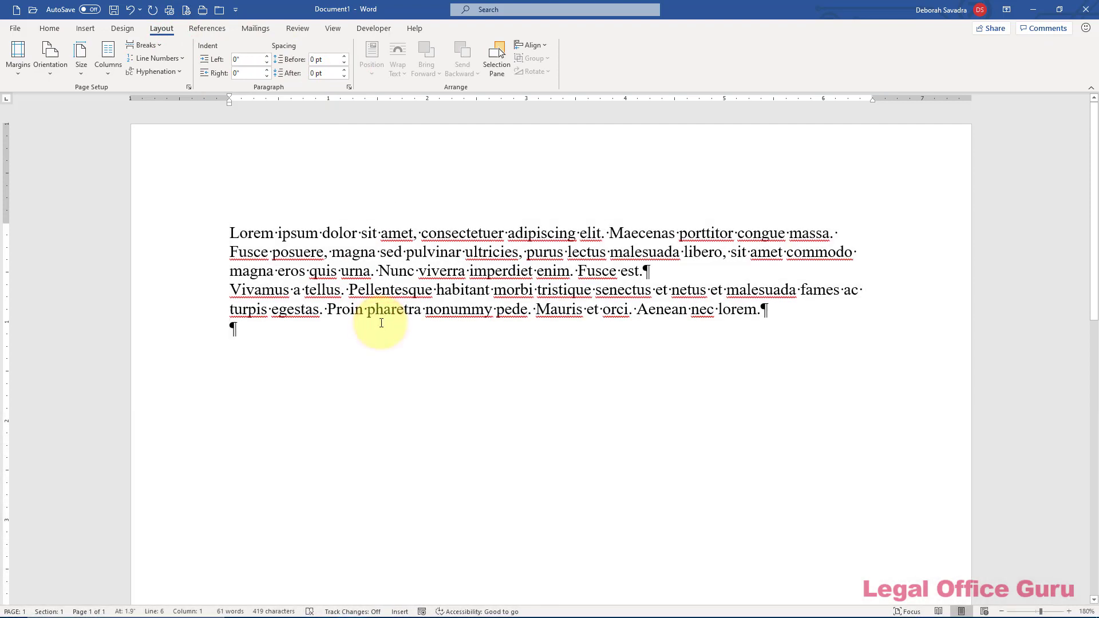
pyautogui.press('Return')
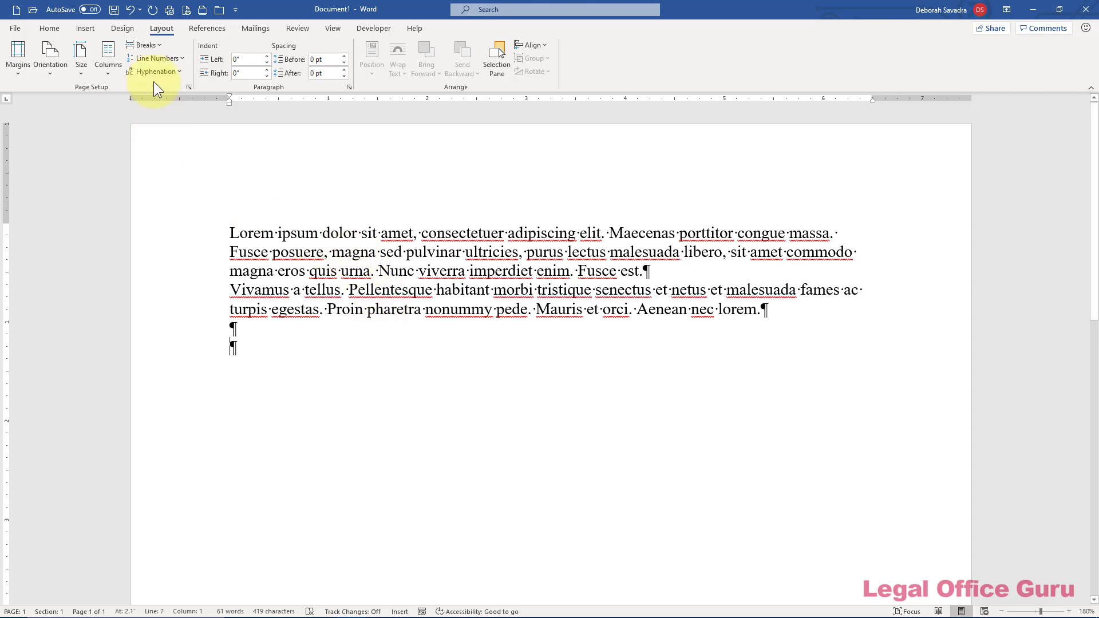
# Show the Design tab's Document Formatting options, including Set as Default.
pyautogui.click(128, 31)
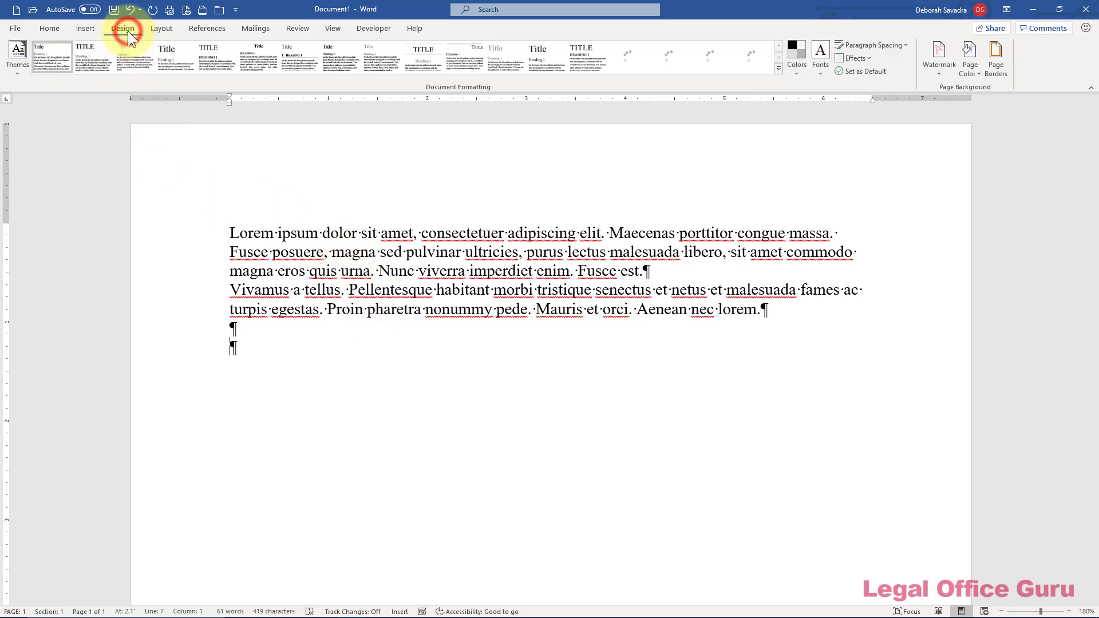